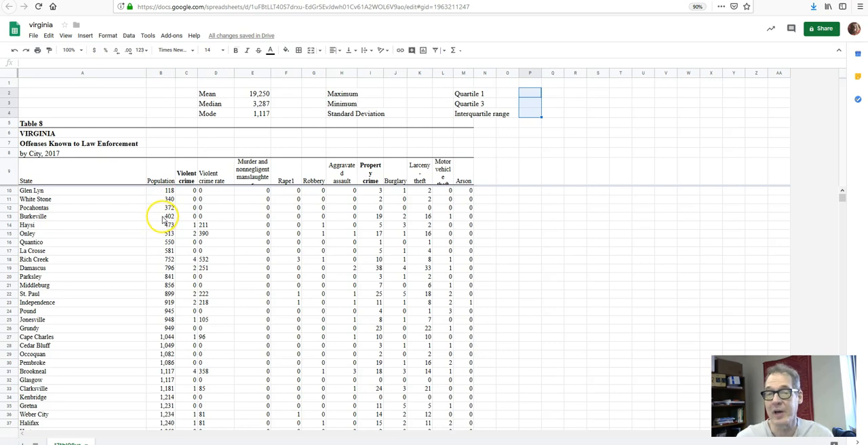
# Calculate the maximum population in J2 with =MAX(B10:B151), and widen column J to fit the full number.
pyautogui.click(396, 95)
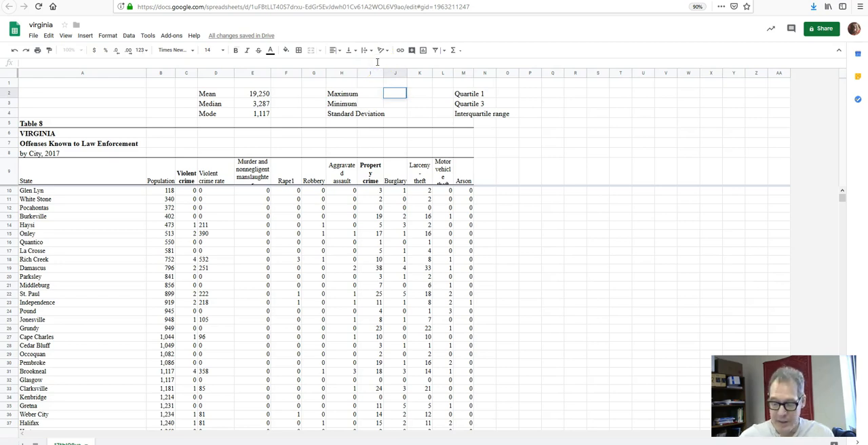
pyautogui.write('=MAX(')
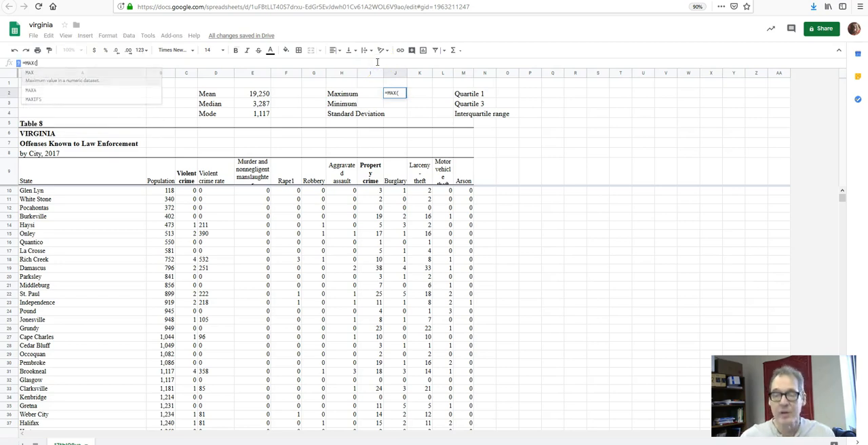
pyautogui.click(166, 191)
pyautogui.moveTo(163, 201); pyautogui.dragTo(160, 276)
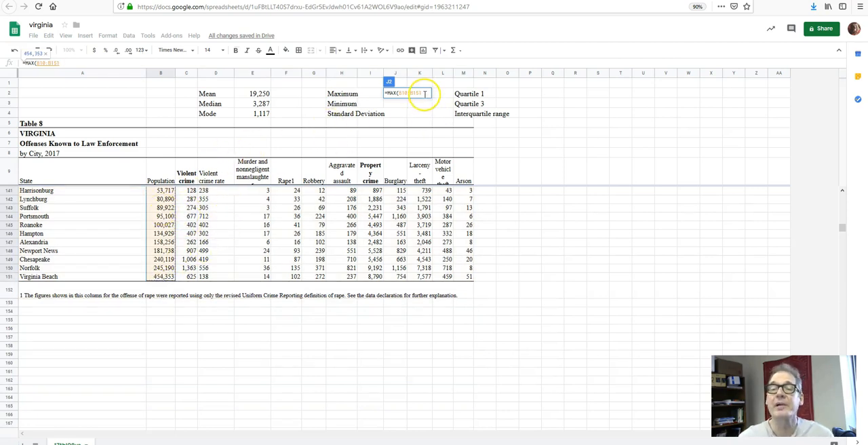
pyautogui.click(163, 64)
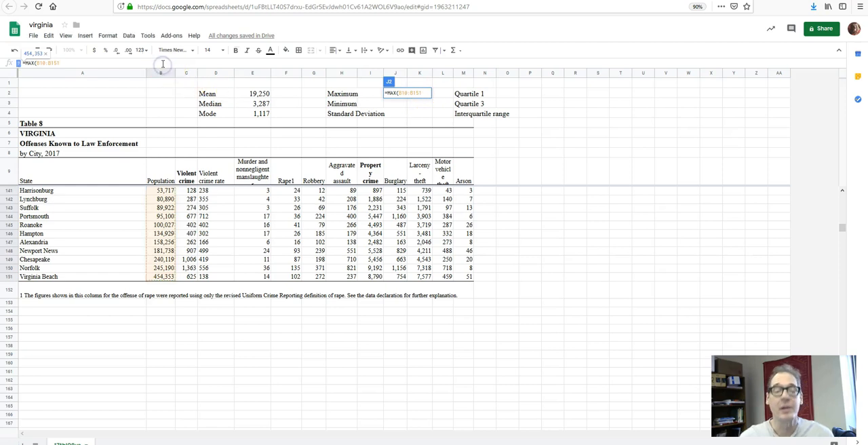
pyautogui.write(')')
pyautogui.press('Return')
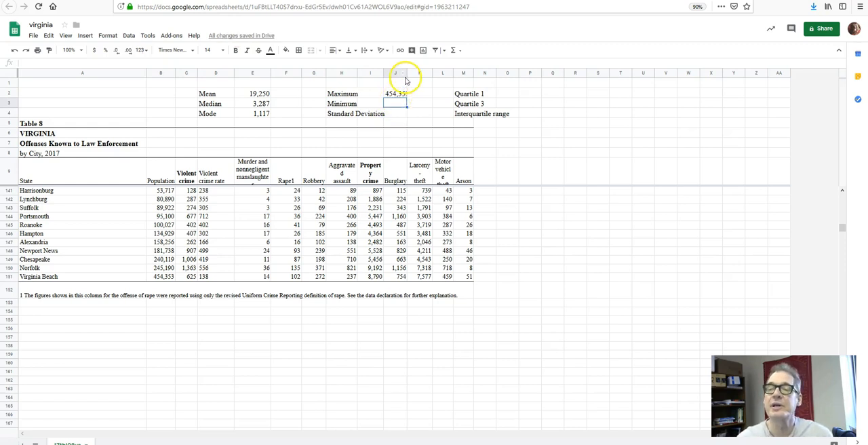
pyautogui.moveTo(407, 72); pyautogui.dragTo(419, 75)
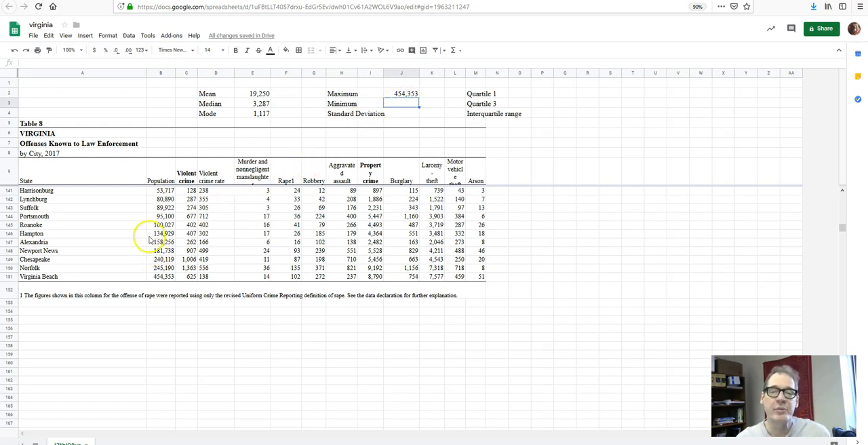
# Calculate the minimum population in J3, beside the Minimum label, with =MIN(B10:B151).
pyautogui.click(159, 73)
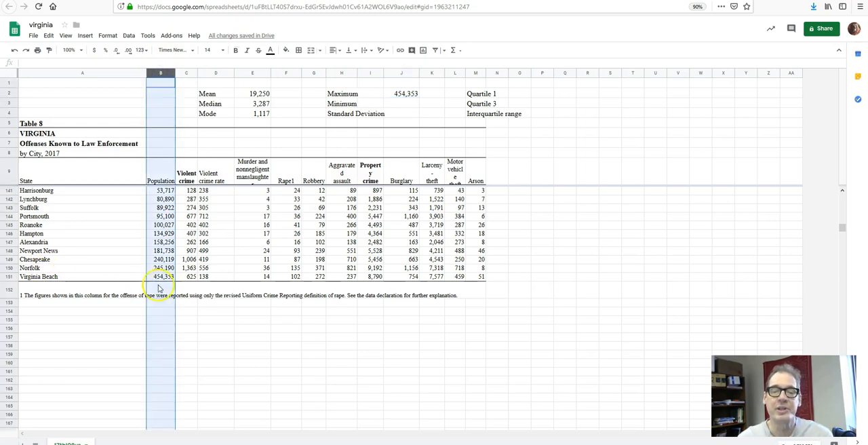
pyautogui.scroll(10, 166, 278)
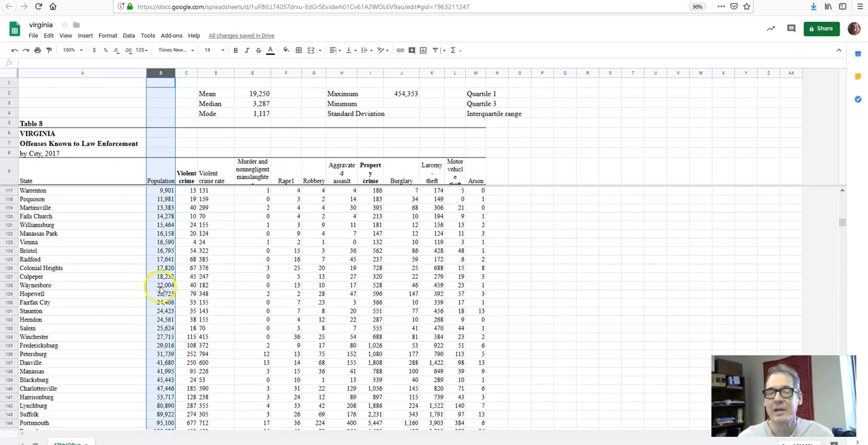
pyautogui.scroll(10, 166, 275)
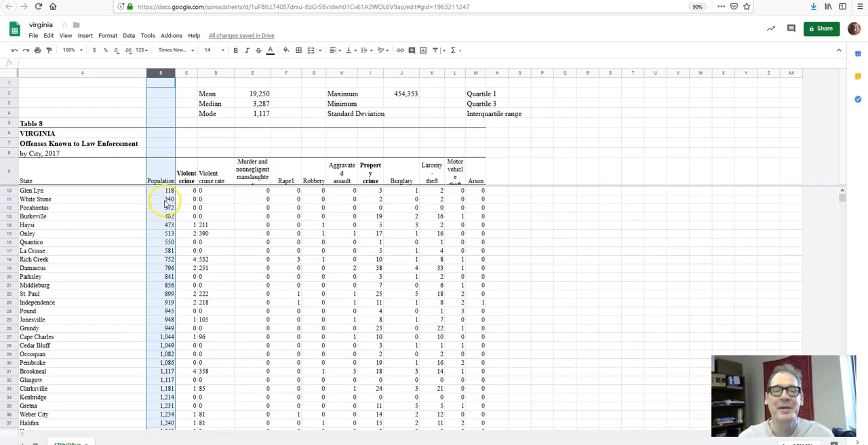
pyautogui.click(169, 192)
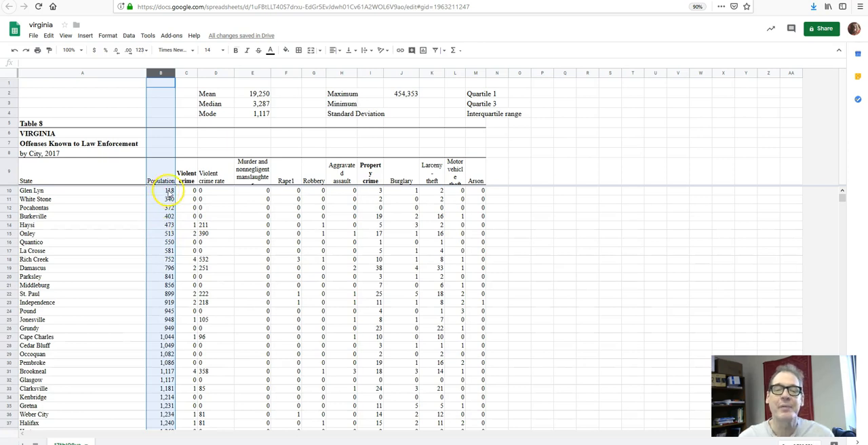
pyautogui.click(400, 104)
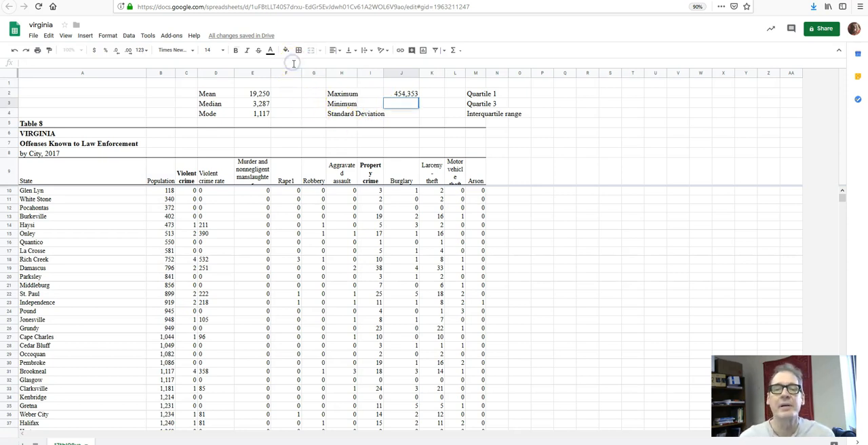
pyautogui.doubleClick(401, 105)
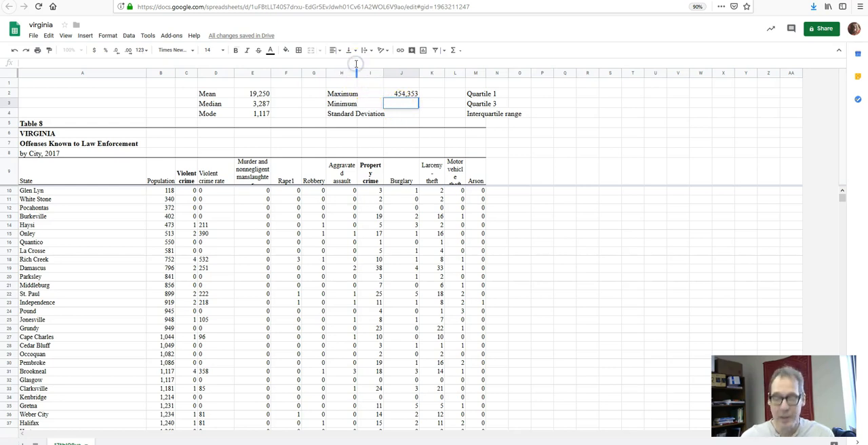
pyautogui.write('=')
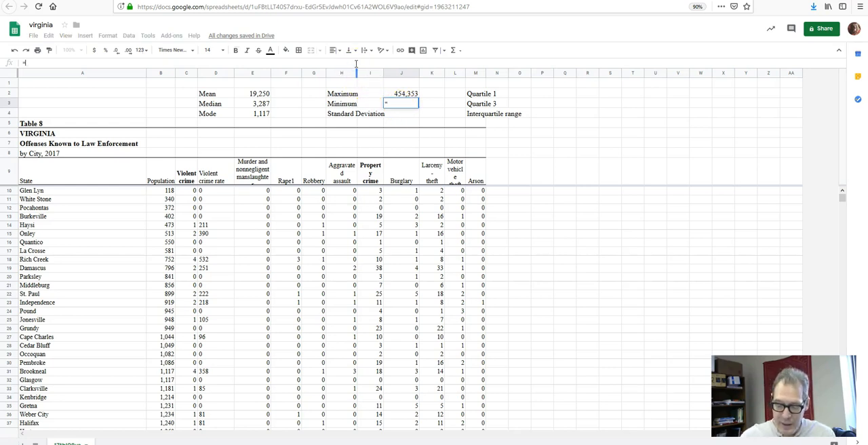
pyautogui.write('MIN(')
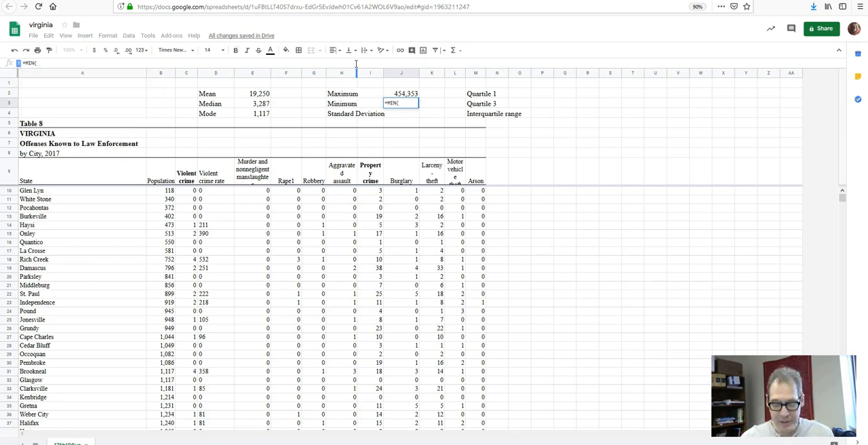
pyautogui.write('B')
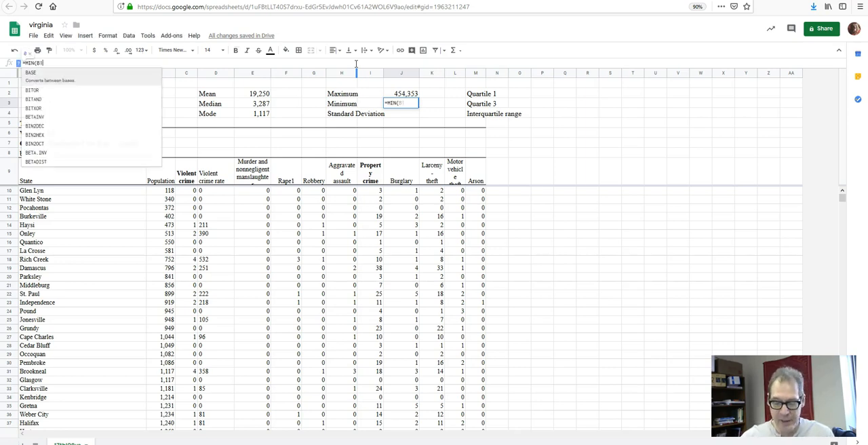
pyautogui.write('10:B15')
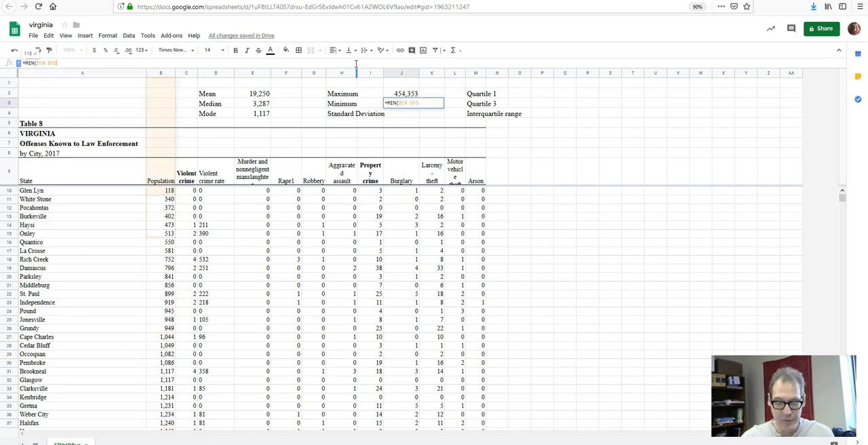
pyautogui.write('1)')
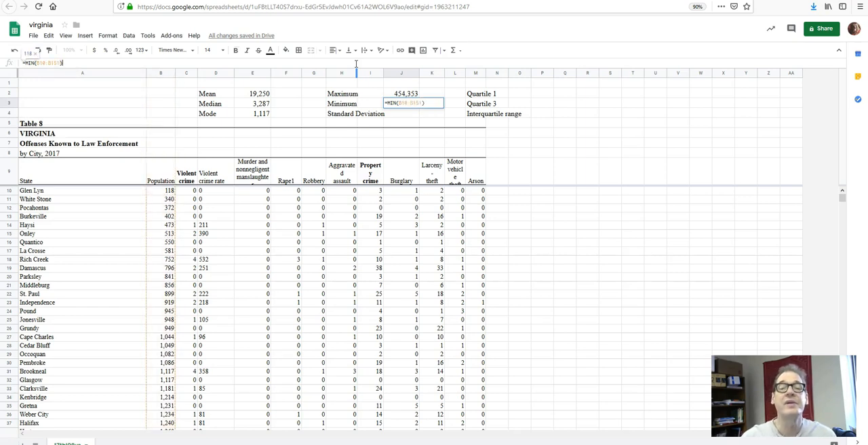
pyautogui.press('Return')
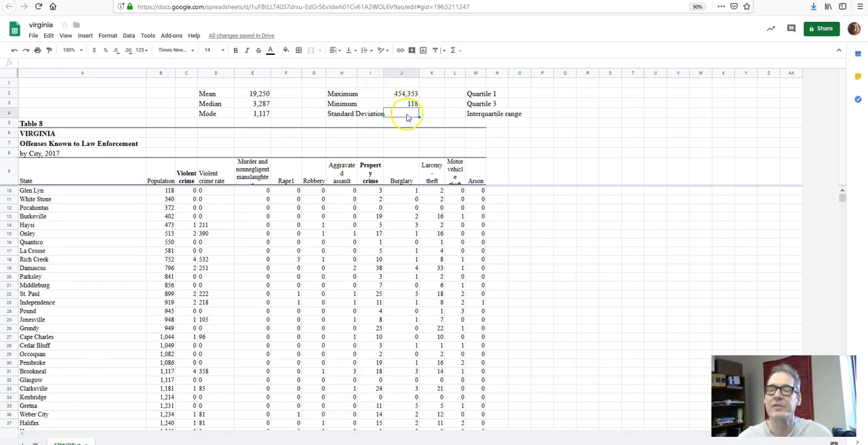
# Calculate the population's standard deviation in J4 with =STDEV(B10:B151).
pyautogui.click(394, 112)
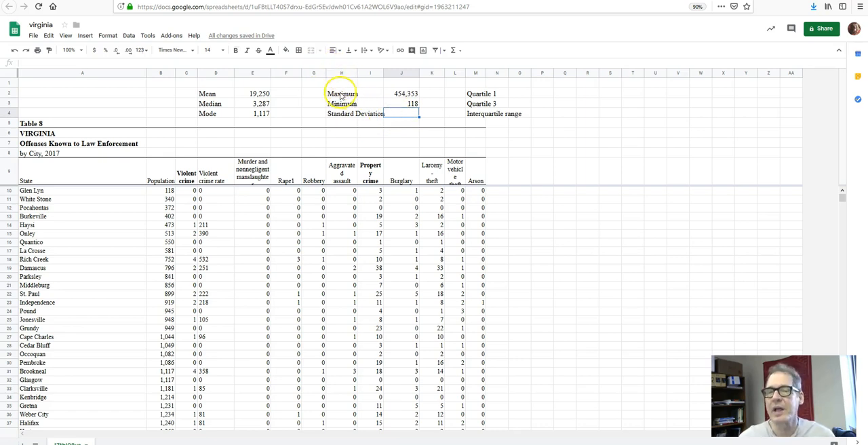
pyautogui.click(307, 61)
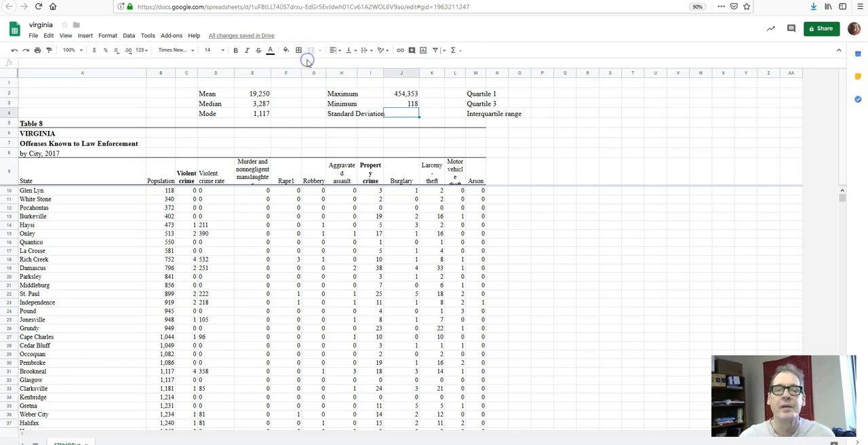
pyautogui.click(312, 62)
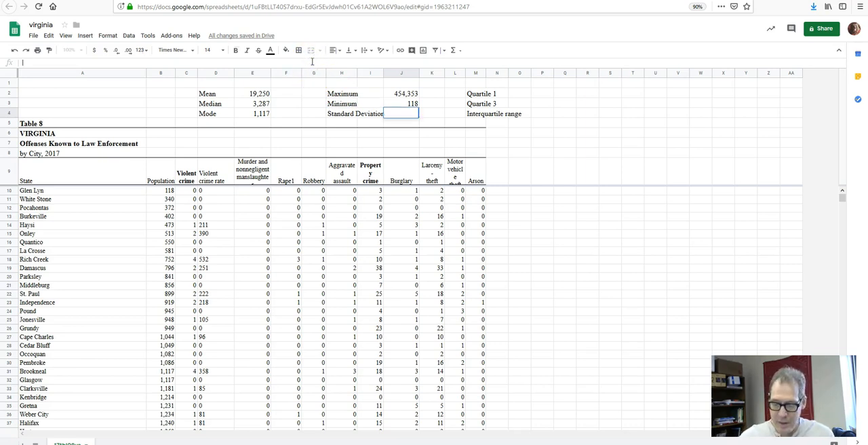
pyautogui.write('=STDEV')
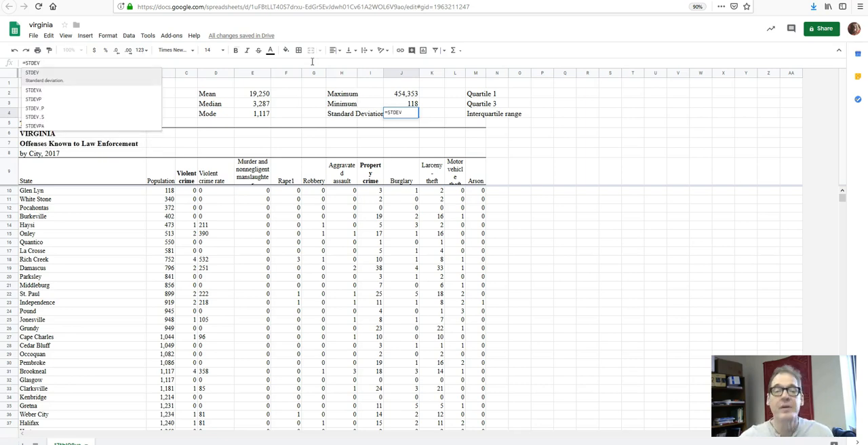
pyautogui.write('(B')
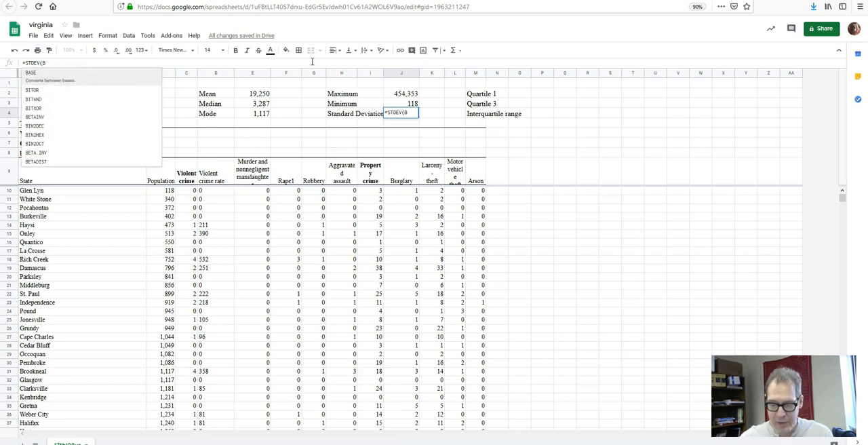
pyautogui.write('10:B')
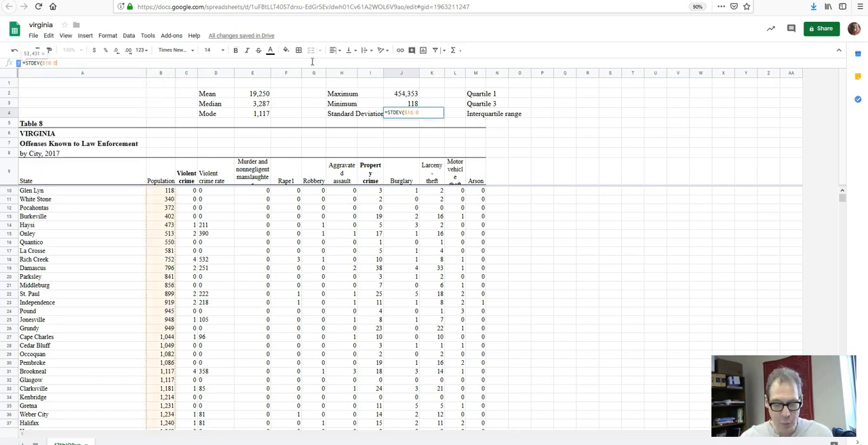
pyautogui.write('151))')
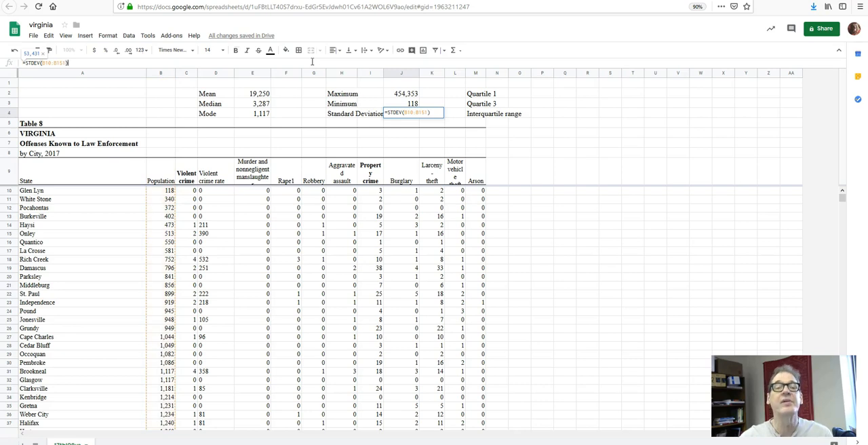
pyautogui.press('Return')
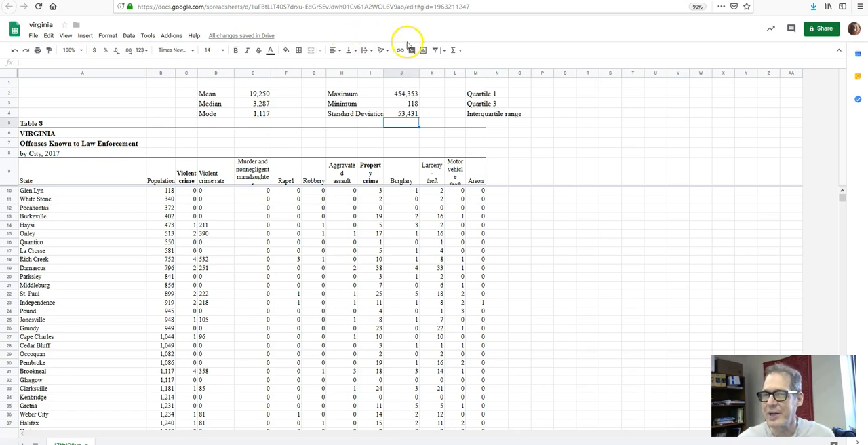
# Calculate the population's first quartile in P2 with =Quartile(B10:B151, 1).
pyautogui.click(542, 93)
pyautogui.click(461, 63)
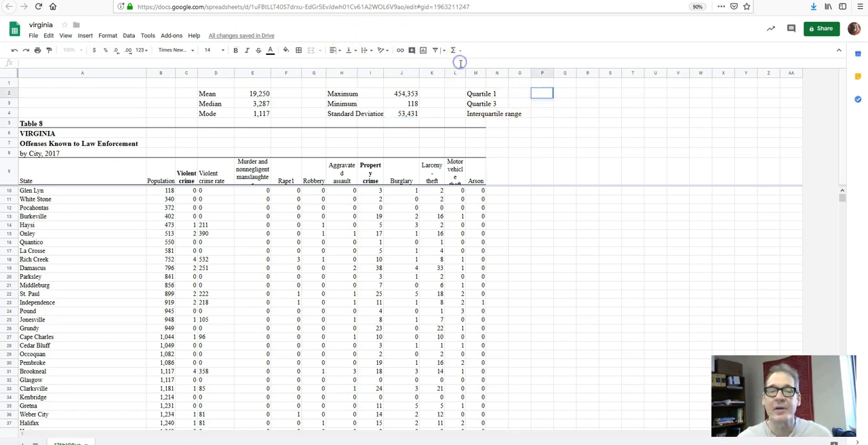
pyautogui.write('=Quartile(')
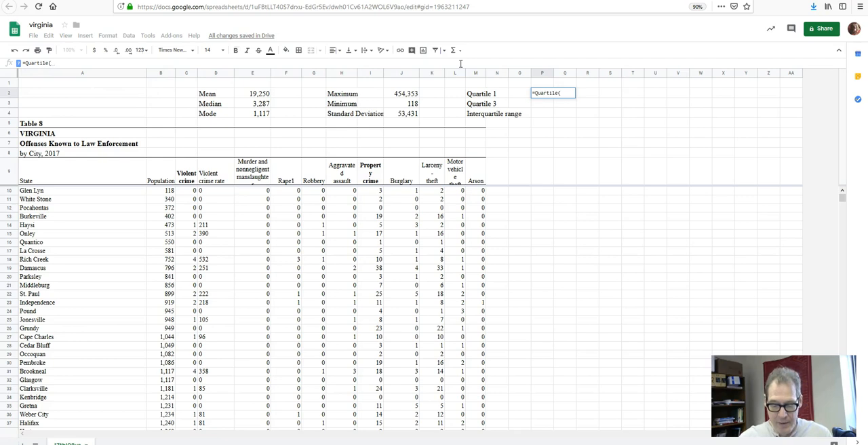
pyautogui.write('B10:B151')
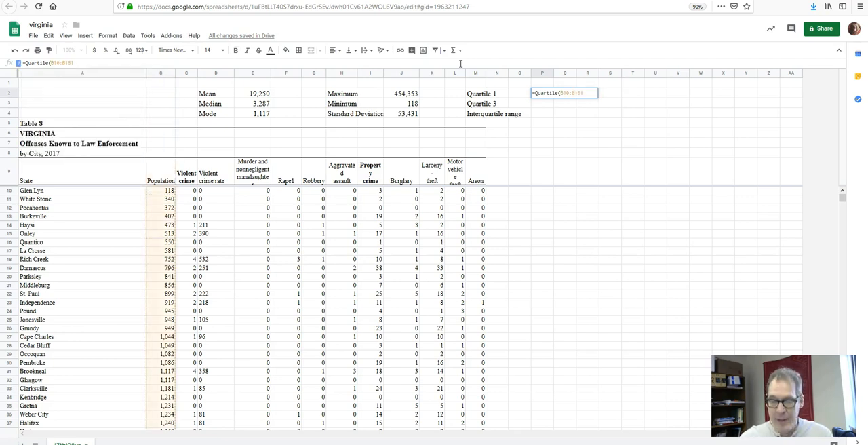
pyautogui.write(', 1')
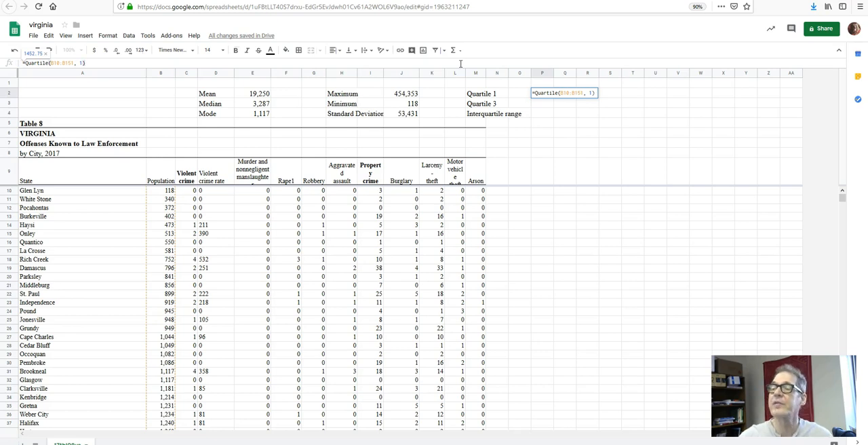
pyautogui.press('Return')
# Calculate the population's third quartile in P3 with =quartile(B10:B151, 3).
pyautogui.click(543, 104)
pyautogui.click(473, 62)
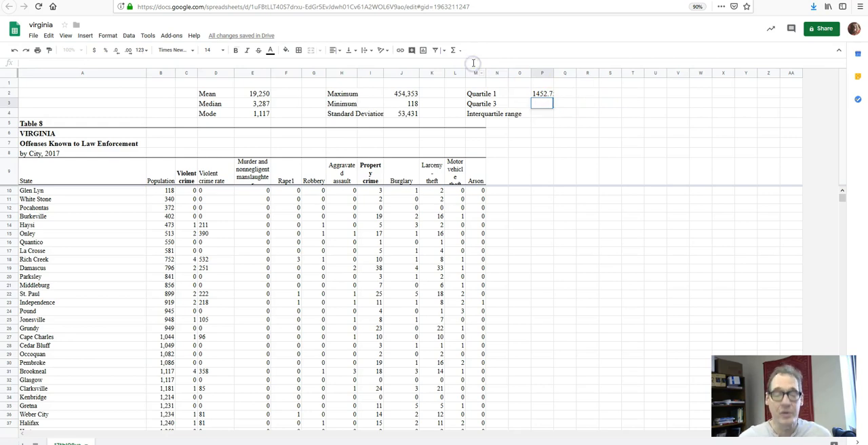
pyautogui.write('=qu')
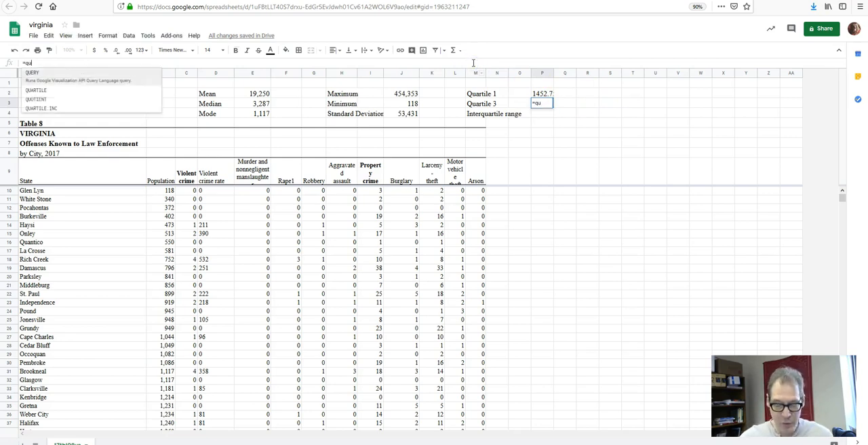
pyautogui.write('artile(B10:B151)')
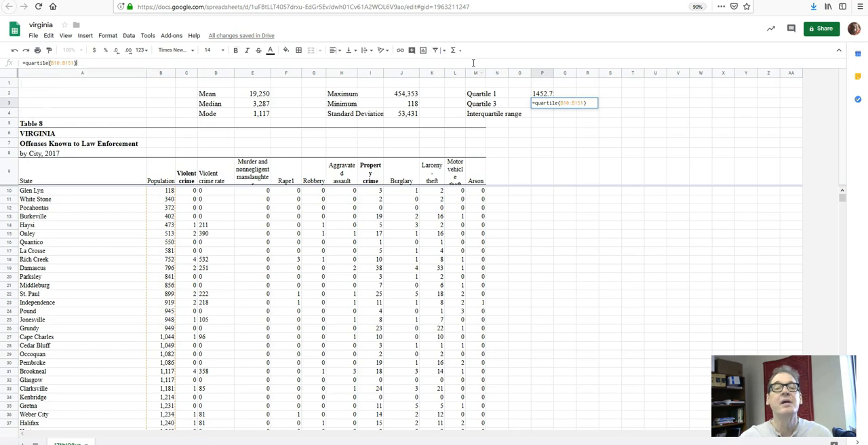
pyautogui.write(',')
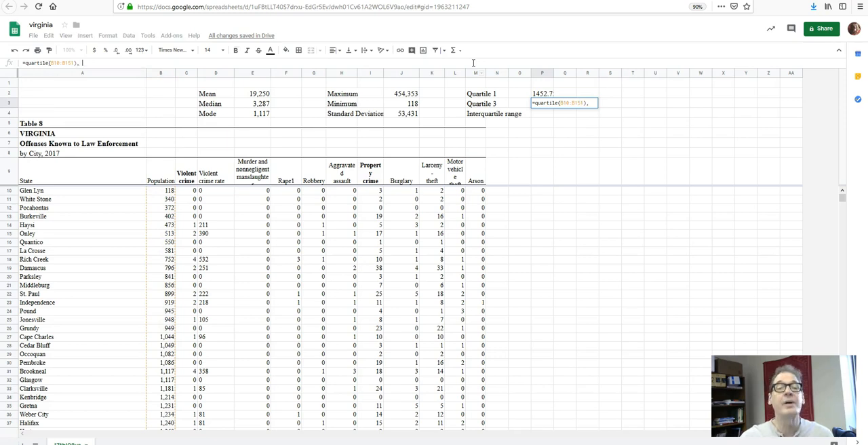
pyautogui.press('BackSpace')
pyautogui.press('BackSpace')
pyautogui.write(', 3')
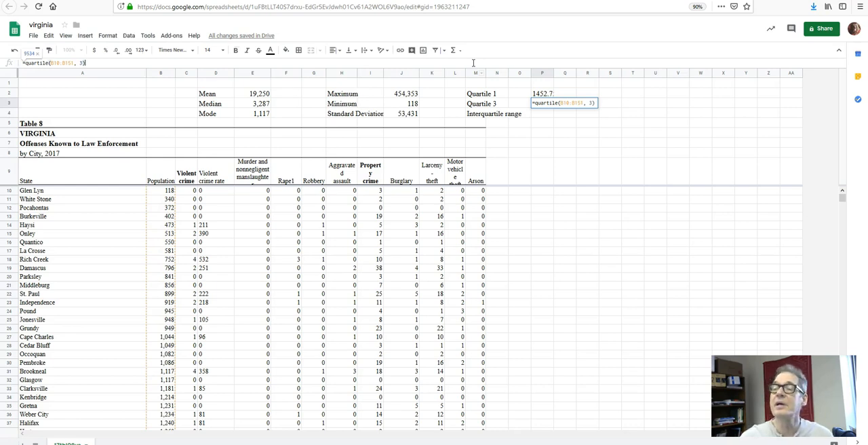
pyautogui.press('Return')
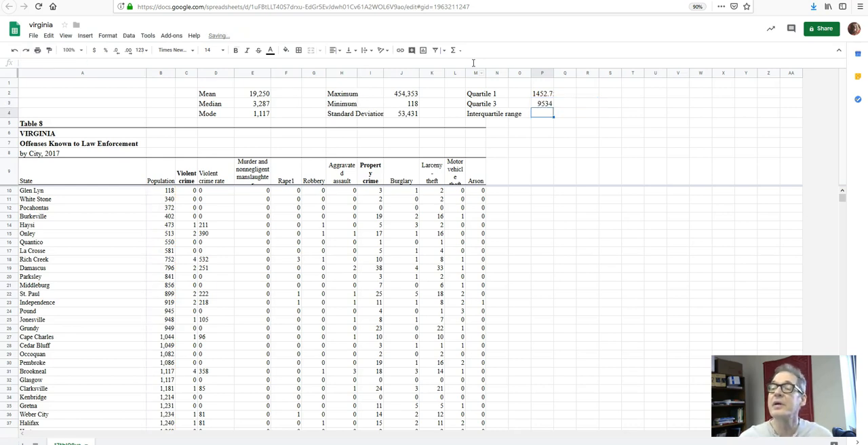
# Calculate the interquartile range in P4 with =P2 - P3, and check it against the two quartile cells above.
pyautogui.click(543, 94)
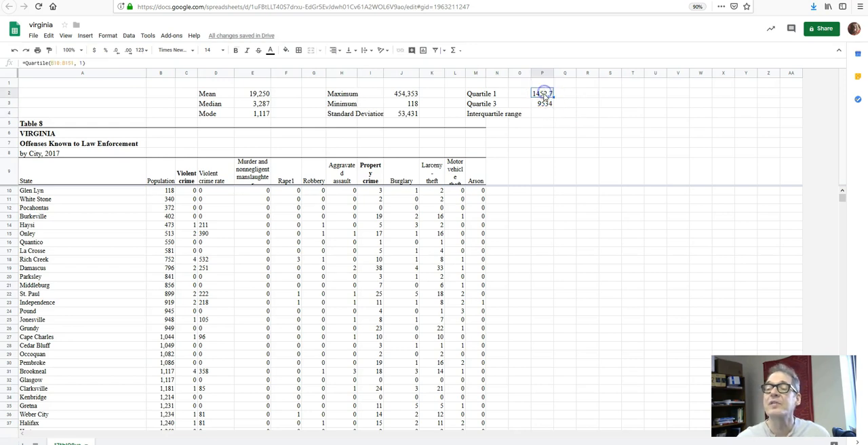
pyautogui.click(544, 114)
pyautogui.click(501, 62)
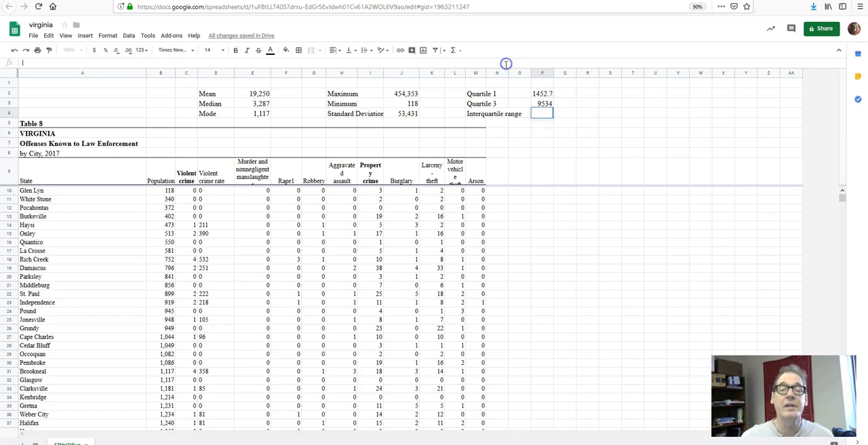
pyautogui.write('=P2 - p')
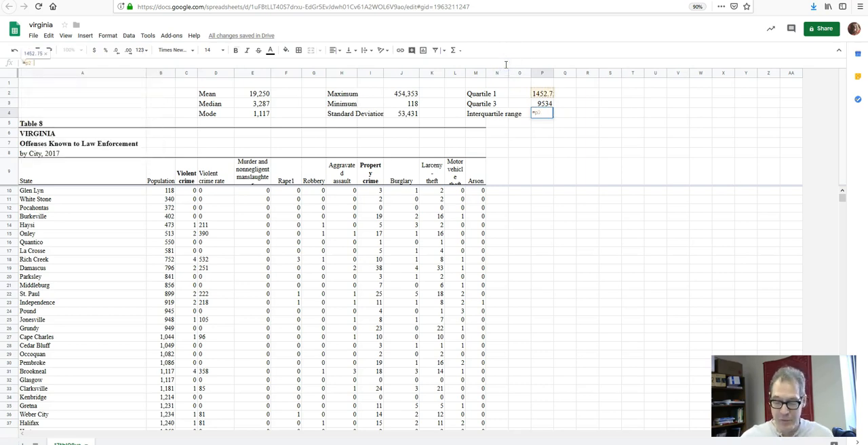
pyautogui.write('3')
pyautogui.press('Return')
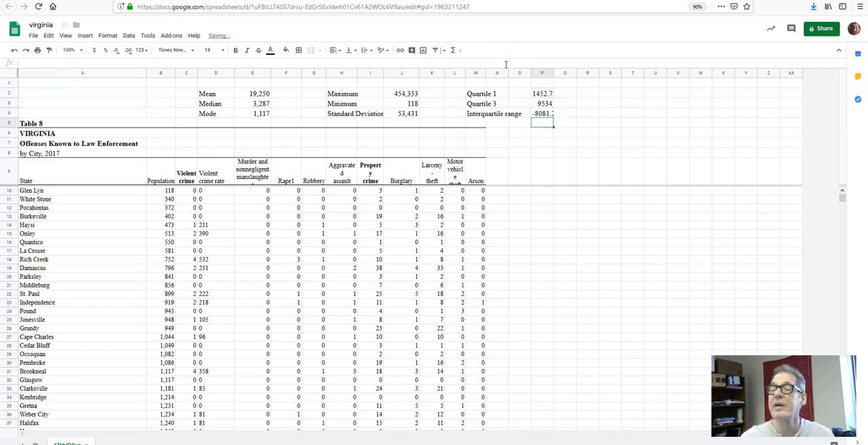
pyautogui.click(542, 94)
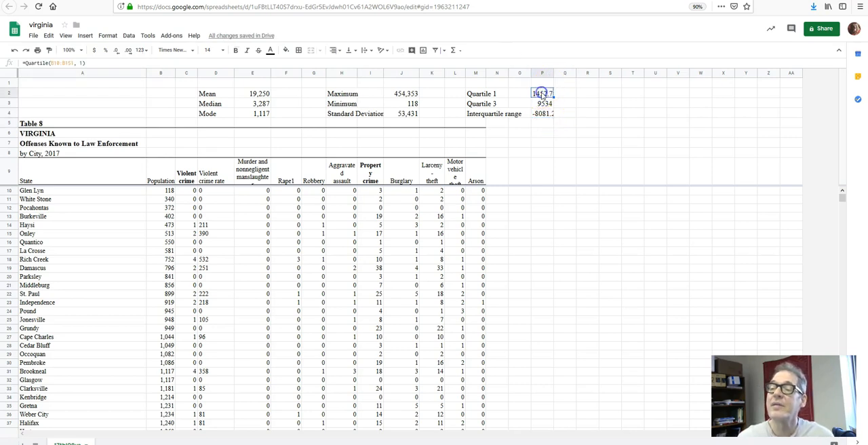
pyautogui.click(544, 103)
pyautogui.click(544, 103)
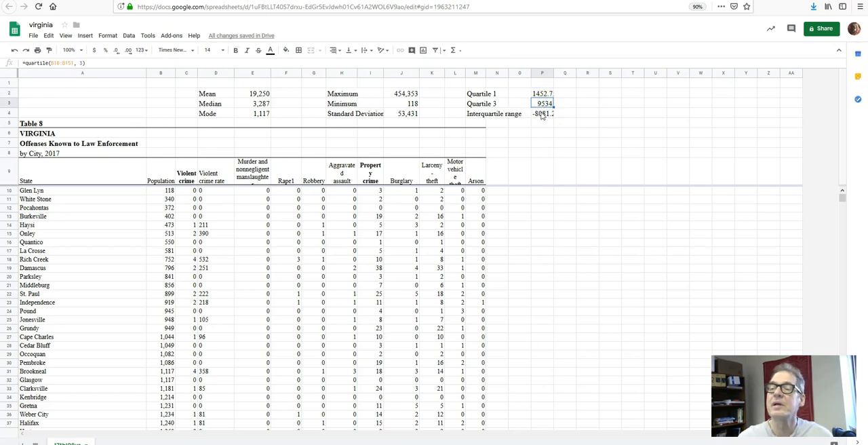
pyautogui.click(541, 114)
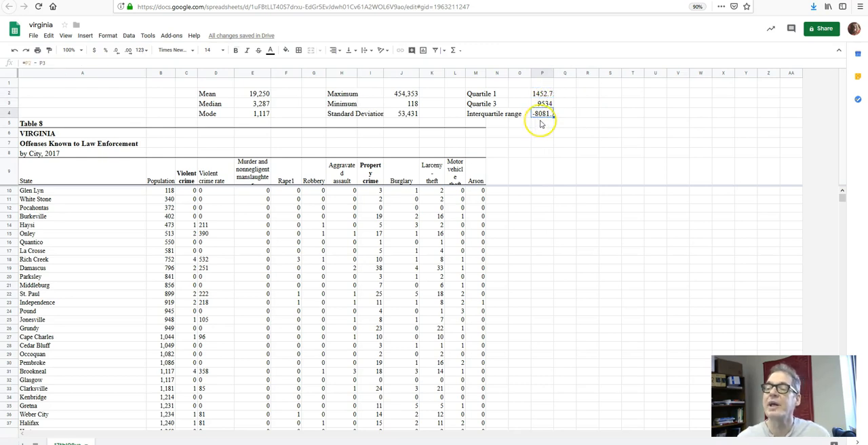